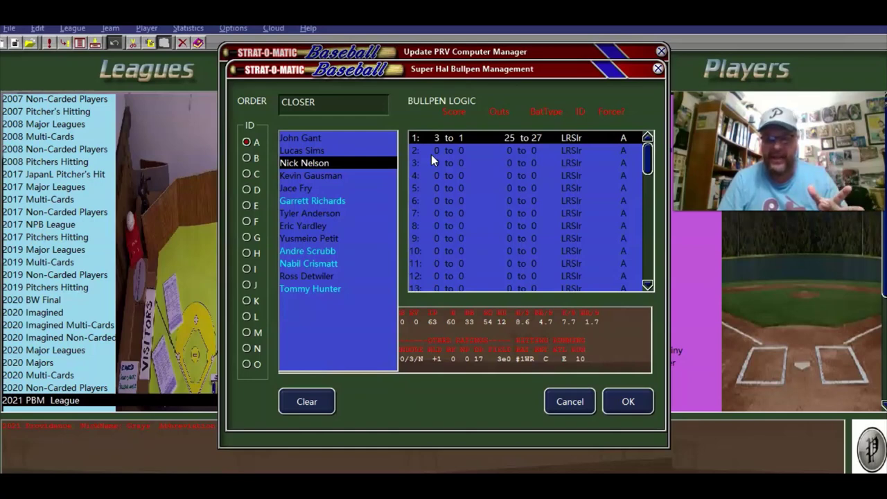
# Apply the closer rules, dismiss the reversed-scores error, and reopen bullpen rule 1
pyautogui.click(618, 407)
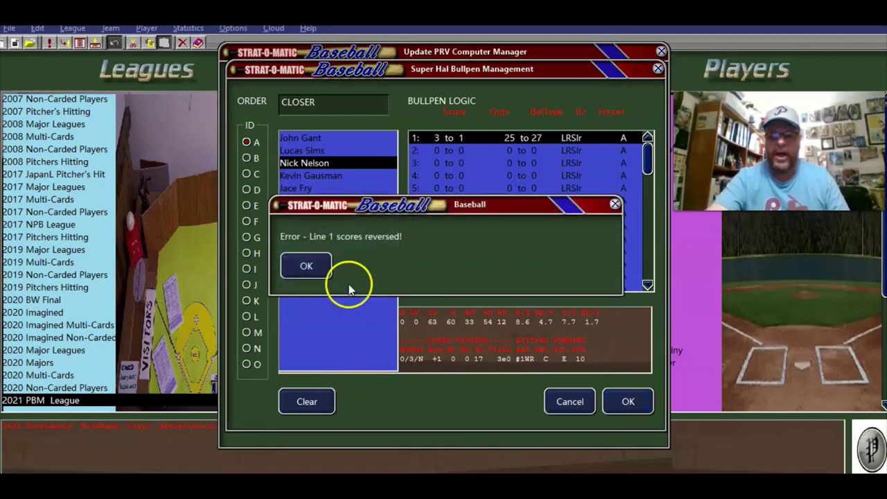
pyautogui.click(306, 266)
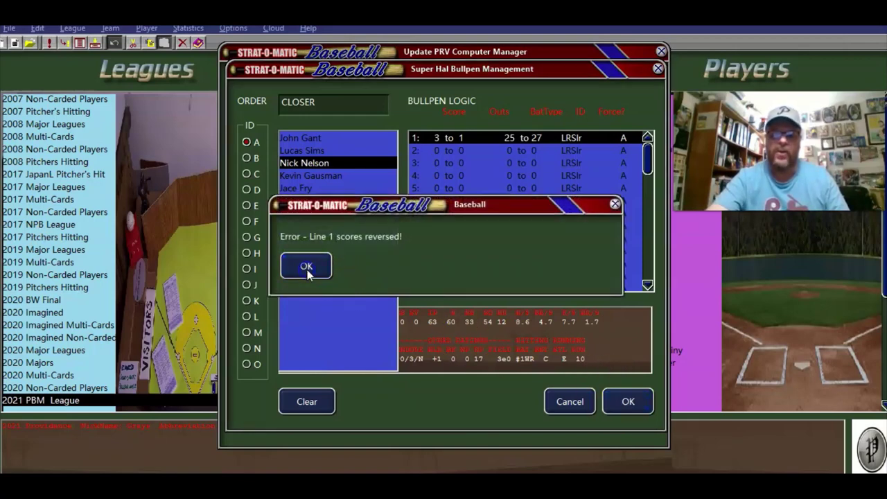
pyautogui.doubleClick(448, 139)
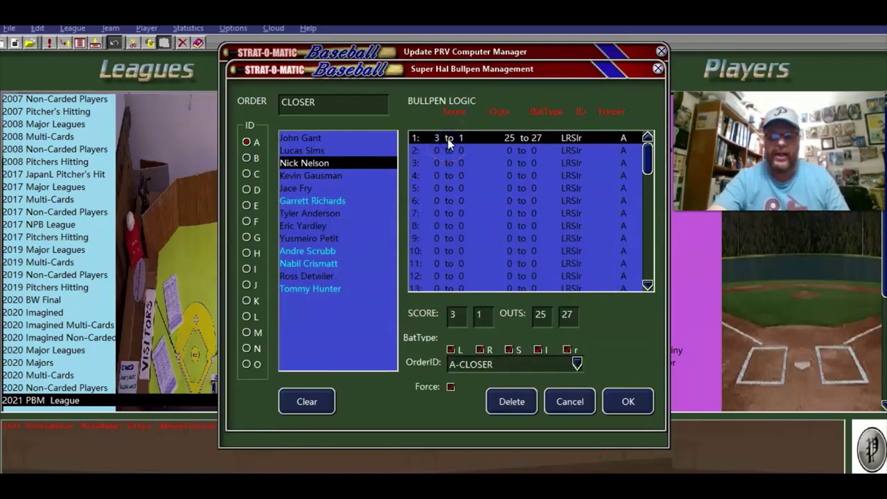
# Change rule 1's score range to 1 to 2 and toggle its force option
pyautogui.click(459, 312)
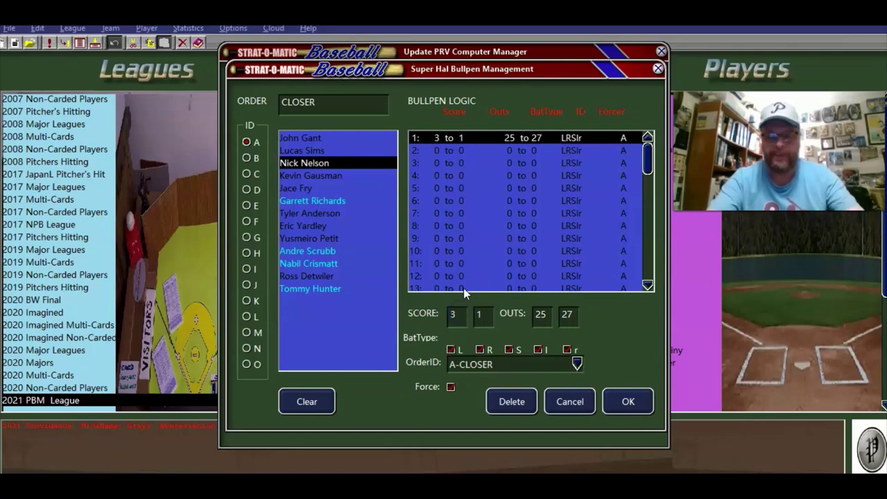
pyautogui.press('BackSpace')
pyautogui.write('1')
pyautogui.click(485, 314)
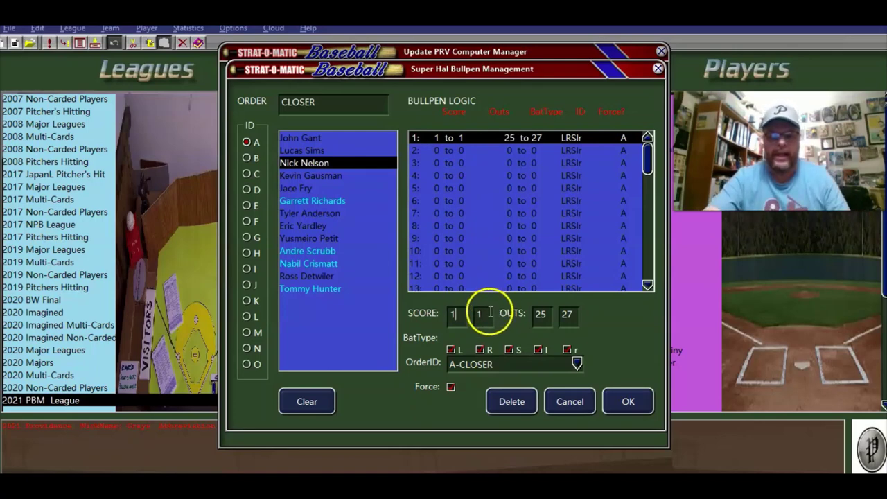
pyautogui.press('BackSpace')
pyautogui.write('3')
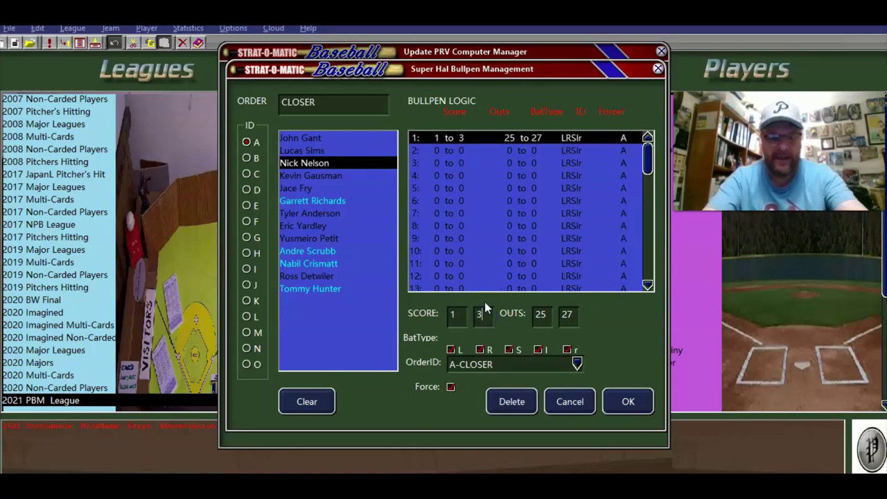
pyautogui.click(486, 318)
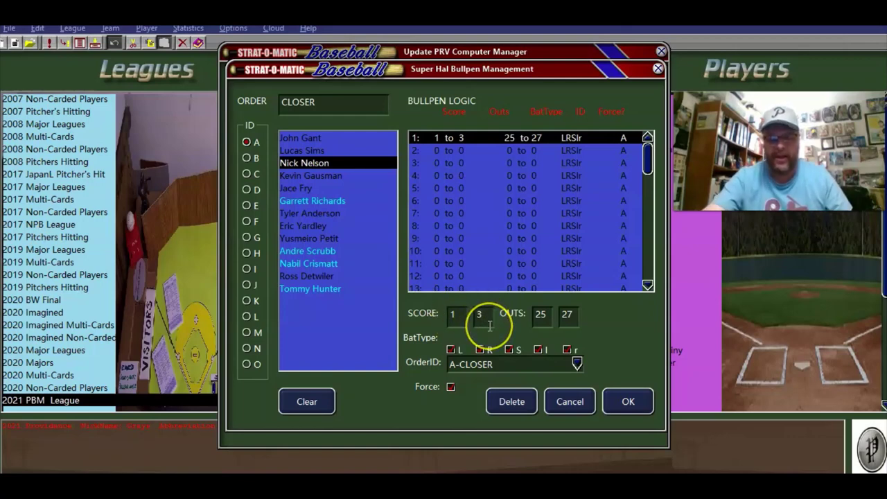
pyautogui.press('BackSpace')
pyautogui.write('2')
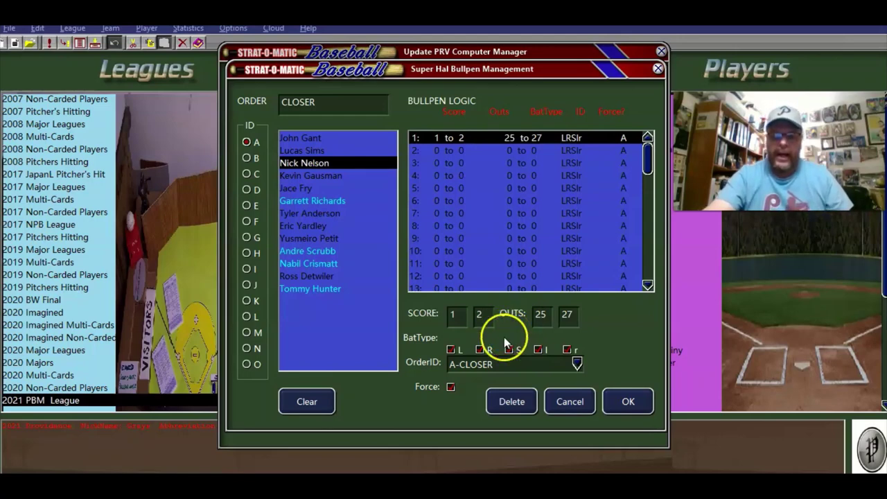
pyautogui.click(452, 389)
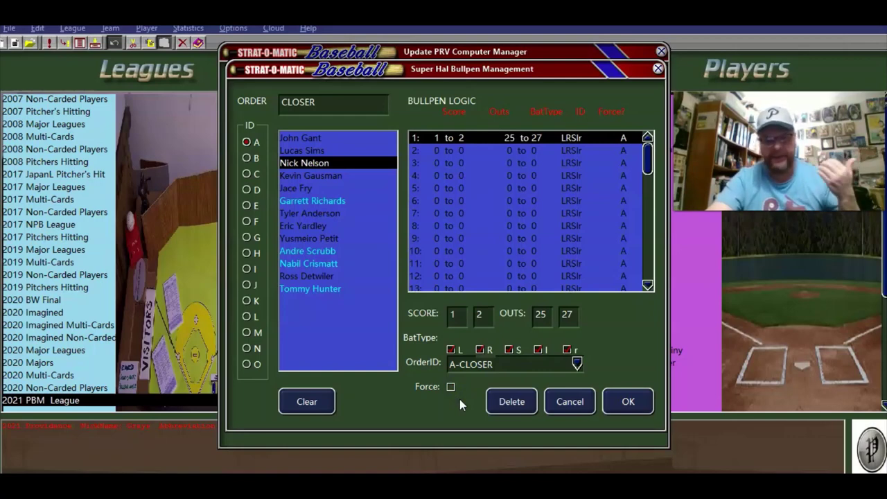
pyautogui.click(523, 416)
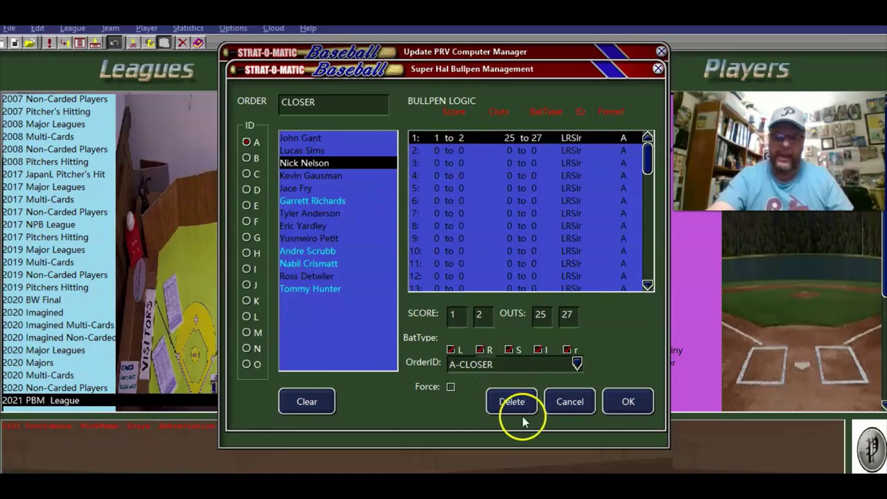
# Confirm the Super Hal bullpen logic and save the PRV computer manager settings
pyautogui.click(628, 401)
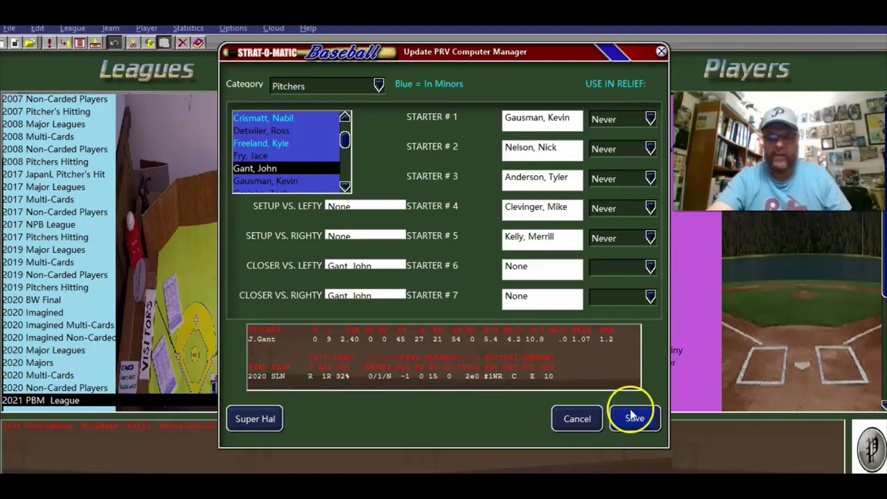
pyautogui.click(631, 414)
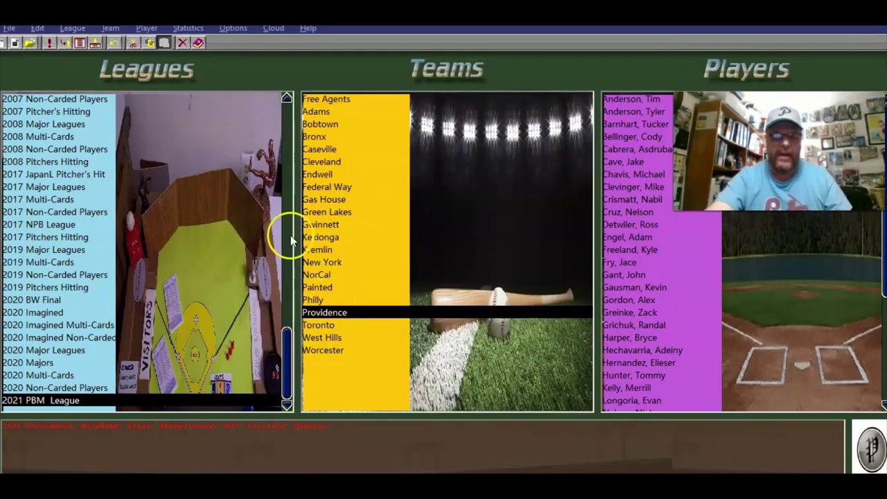
# Open the team's default lineups for preset 1-vs.left and select leadoff hitter J.Wendle
pyautogui.click(108, 29)
pyautogui.click(135, 149)
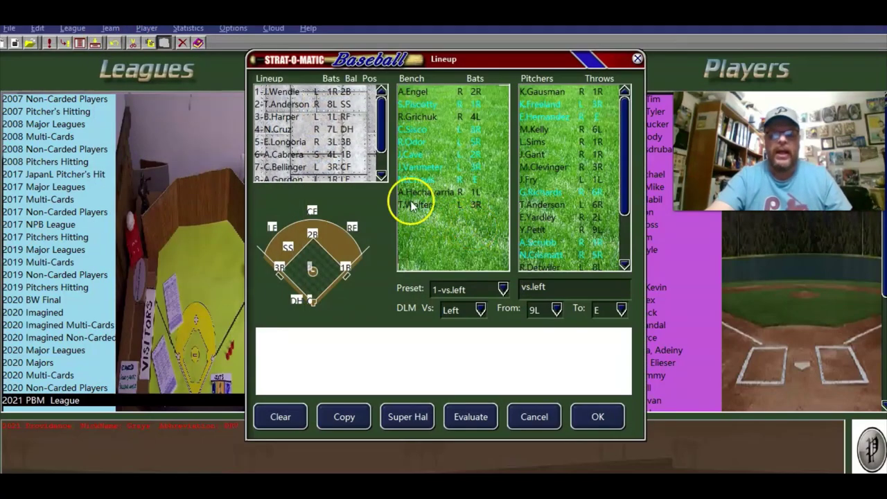
pyautogui.doubleClick(381, 177)
pyautogui.scroll(1, 380, 139)
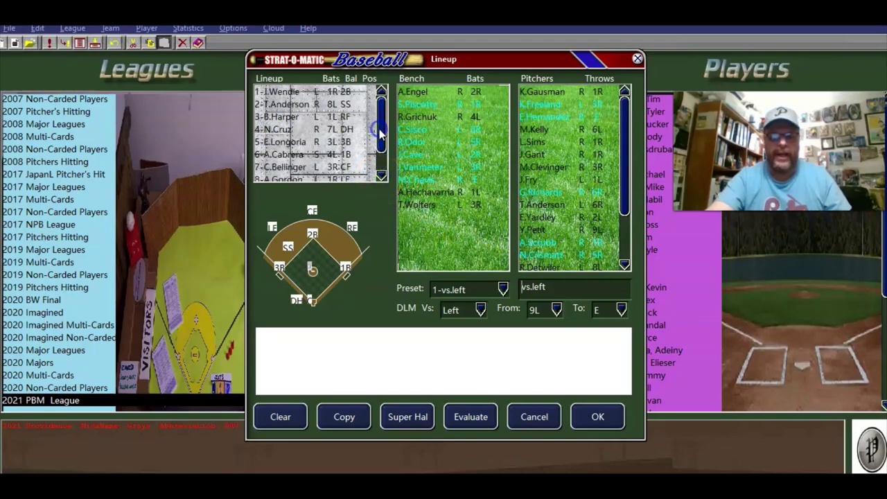
pyautogui.click(289, 95)
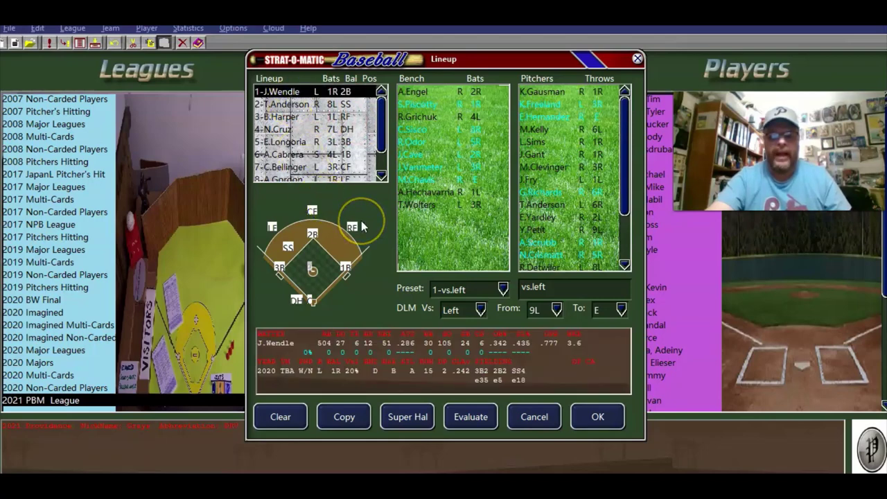
# Review the Super Hal second base depth chart: Odor, Wendle and Vanmeter
pyautogui.click(410, 419)
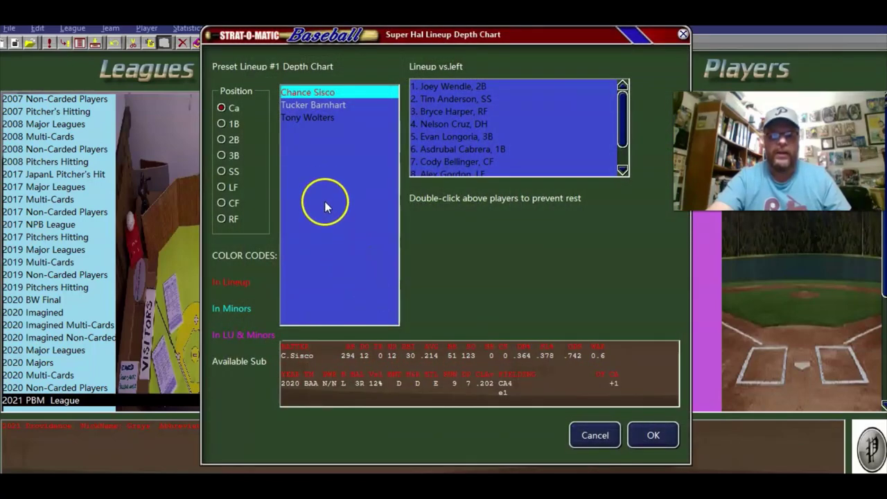
pyautogui.click(229, 140)
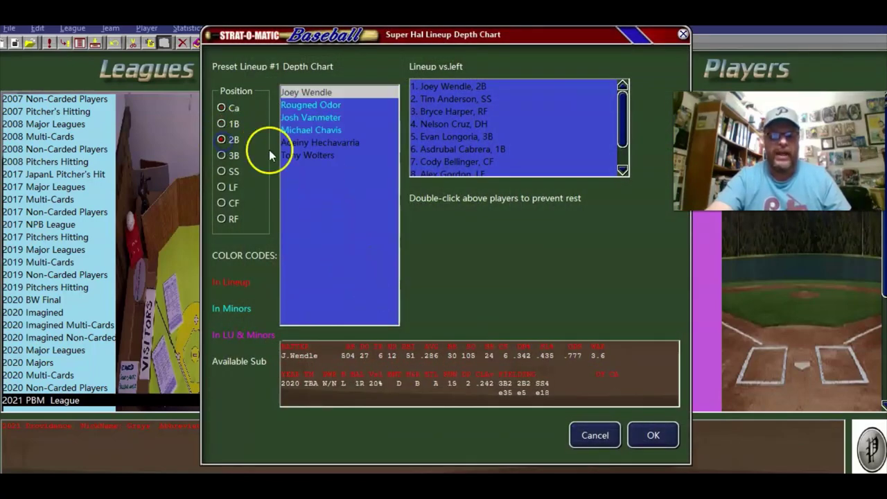
pyautogui.click(324, 106)
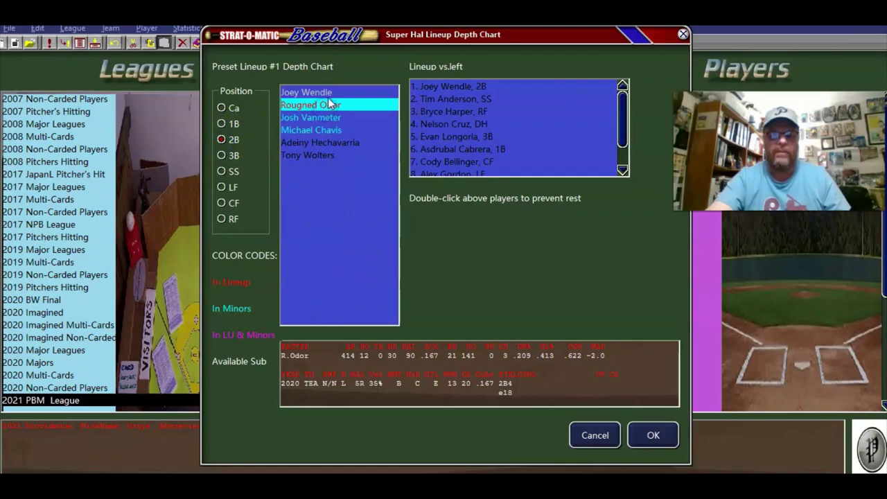
pyautogui.click(328, 98)
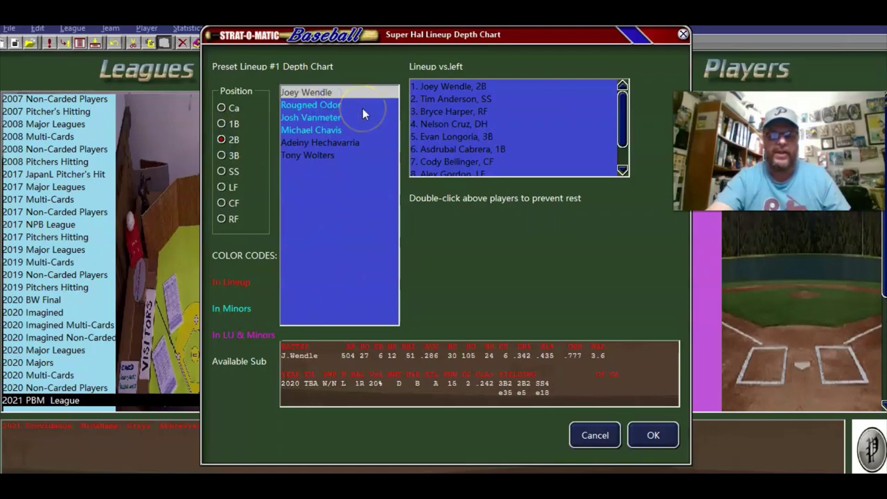
pyautogui.click(333, 106)
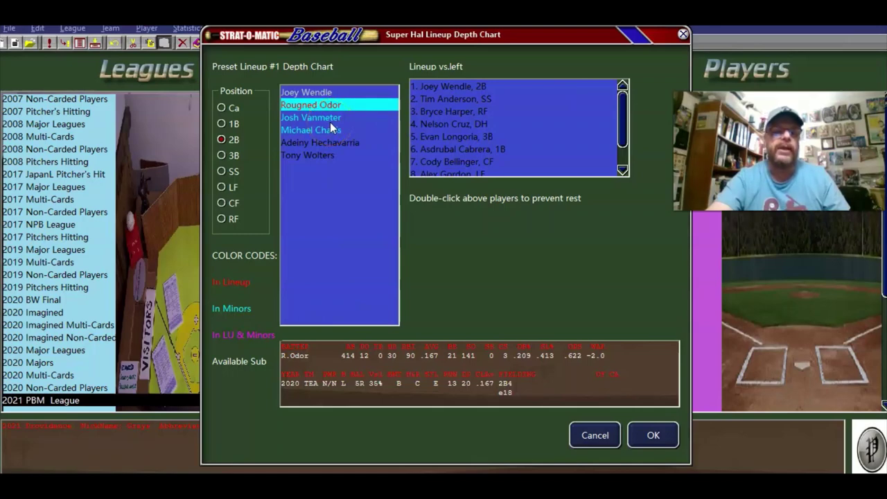
pyautogui.click(331, 121)
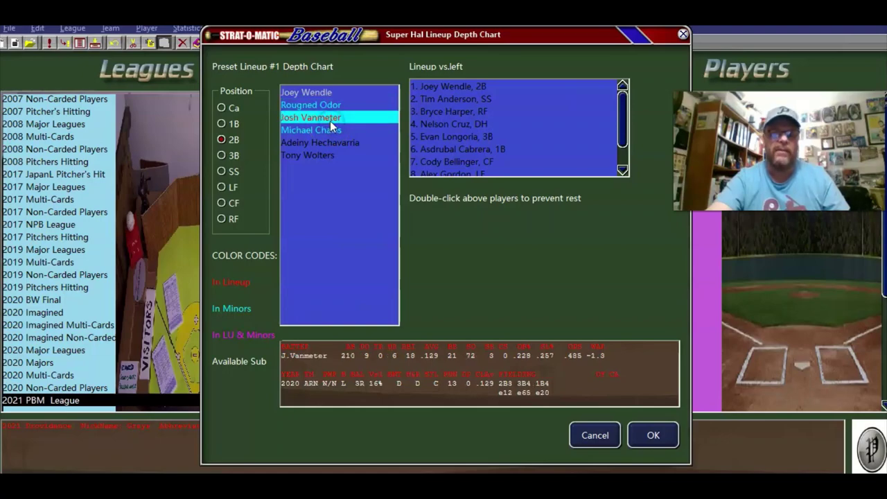
# Return to the lineup and scroll the batting order back up to 1-J.Wendle
pyautogui.click(652, 435)
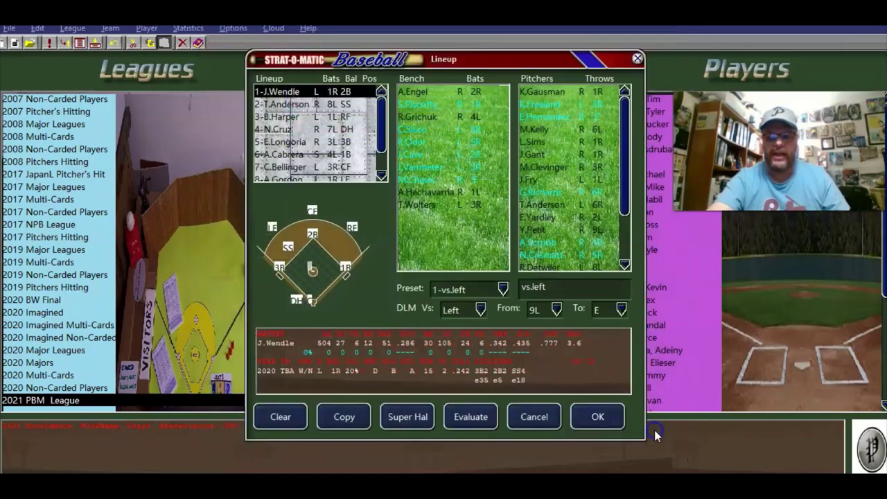
pyautogui.click(381, 176)
pyautogui.click(382, 176)
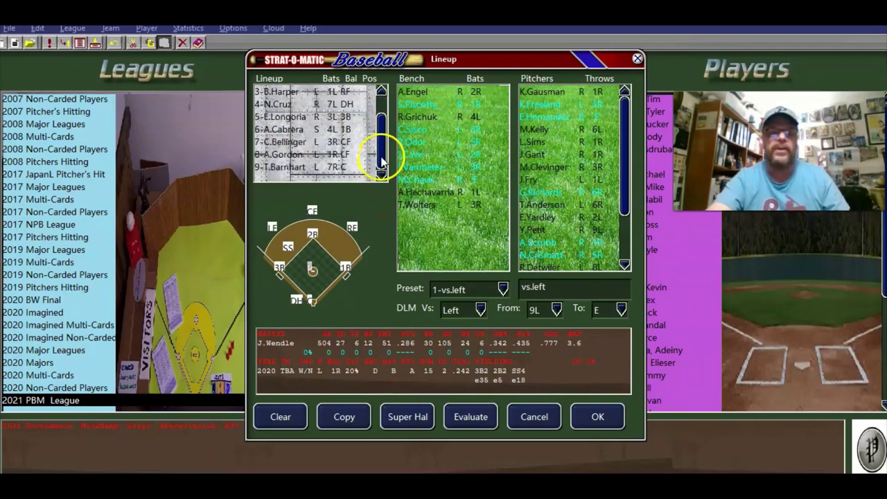
pyautogui.moveTo(382, 159); pyautogui.dragTo(382, 138)
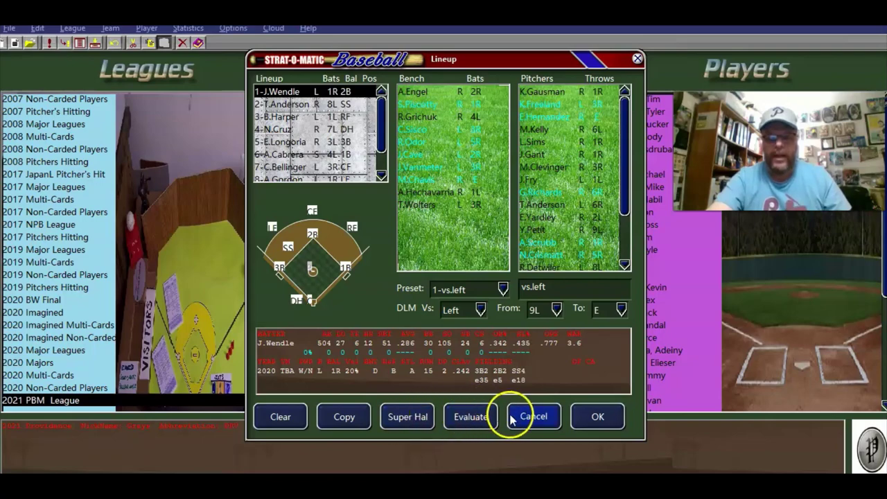
# In the Super Hal 2B depth chart, move Hechavarria to first backup, then Wolters
pyautogui.click(404, 416)
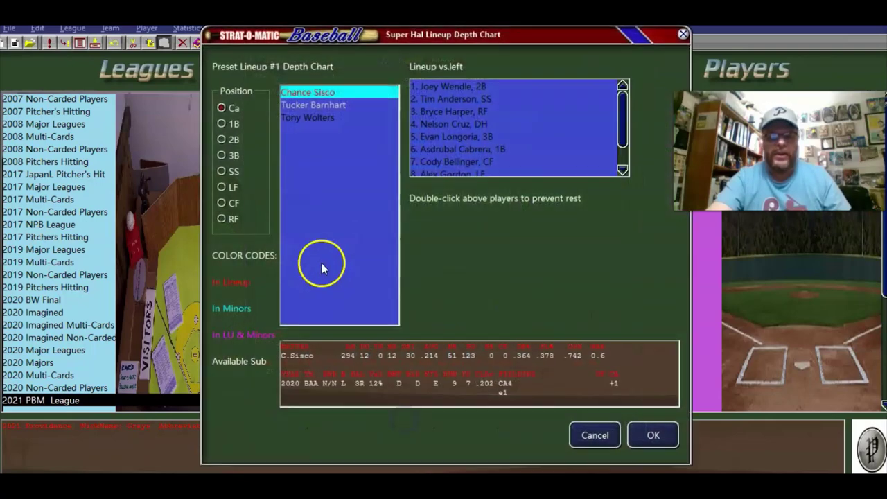
pyautogui.click(221, 140)
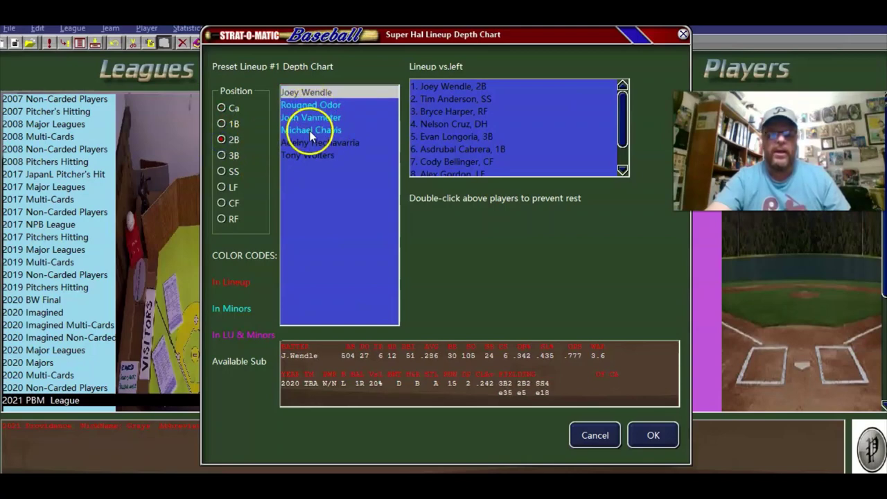
pyautogui.click(321, 157)
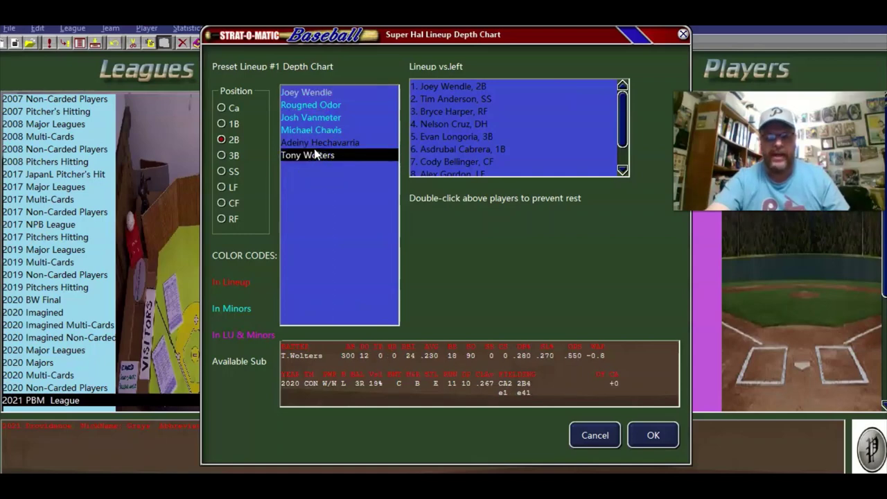
pyautogui.click(314, 144)
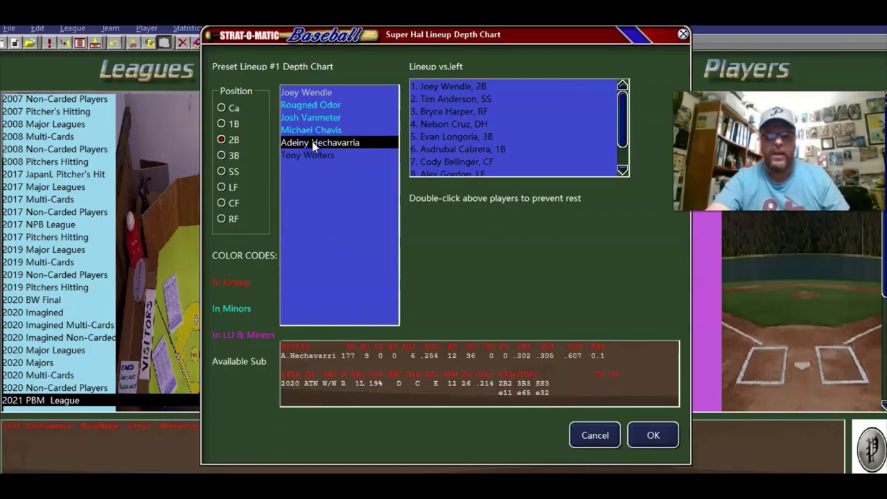
pyautogui.moveTo(313, 144); pyautogui.dragTo(313, 105)
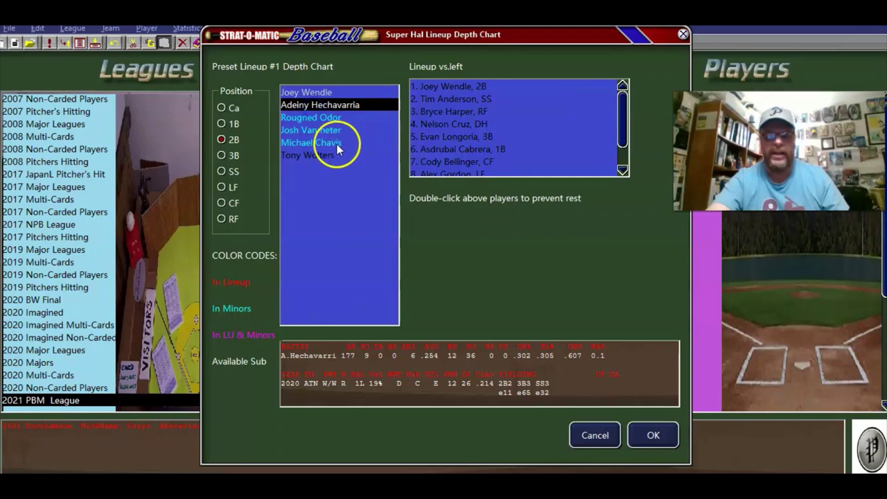
pyautogui.click(306, 156)
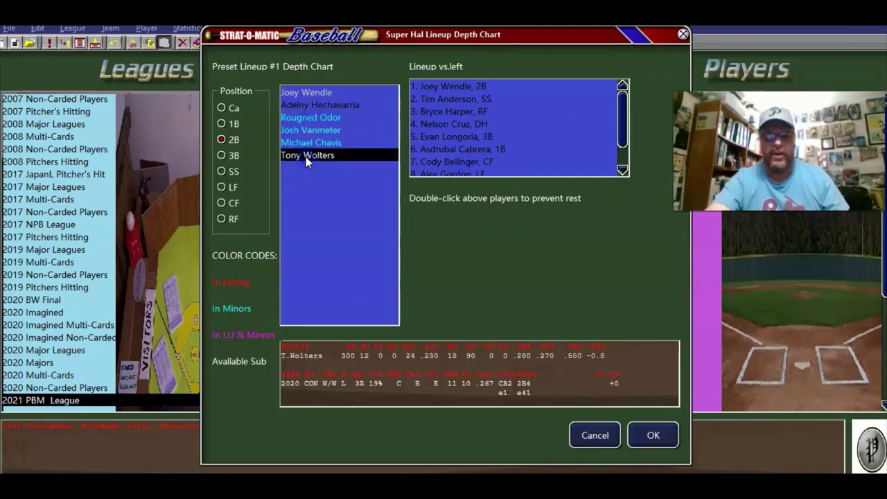
pyautogui.moveTo(305, 156); pyautogui.dragTo(306, 118)
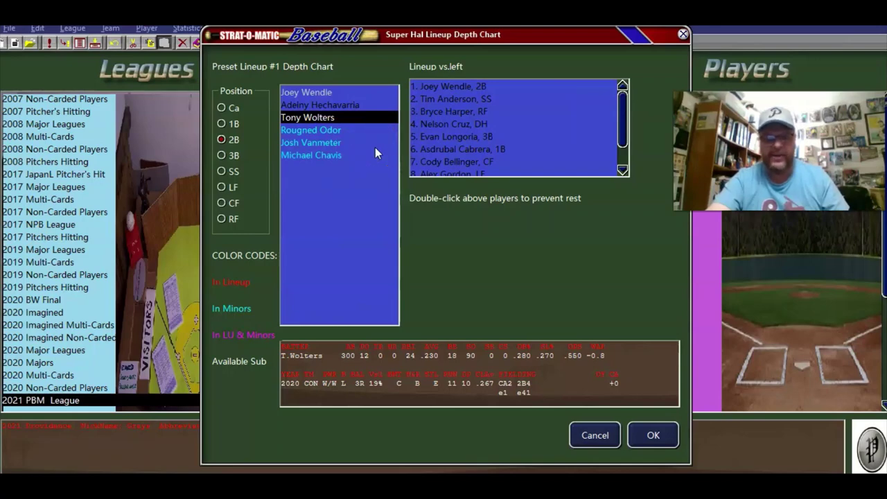
pyautogui.click(358, 125)
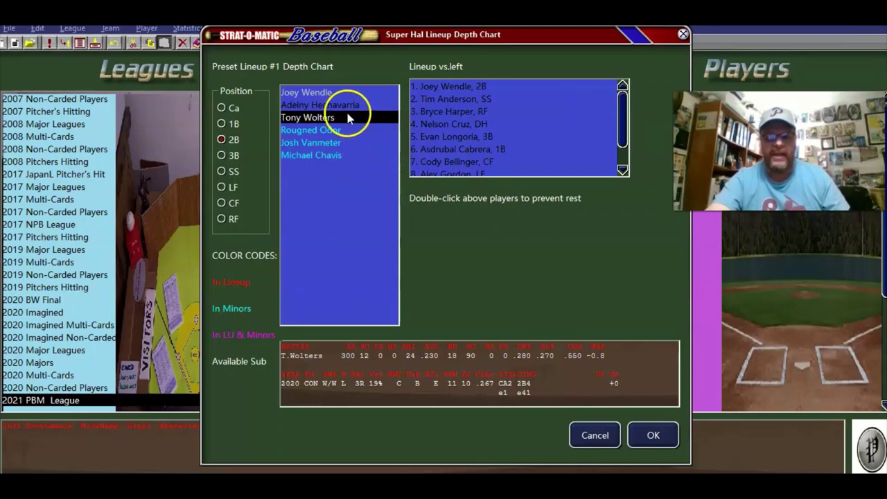
pyautogui.click(316, 94)
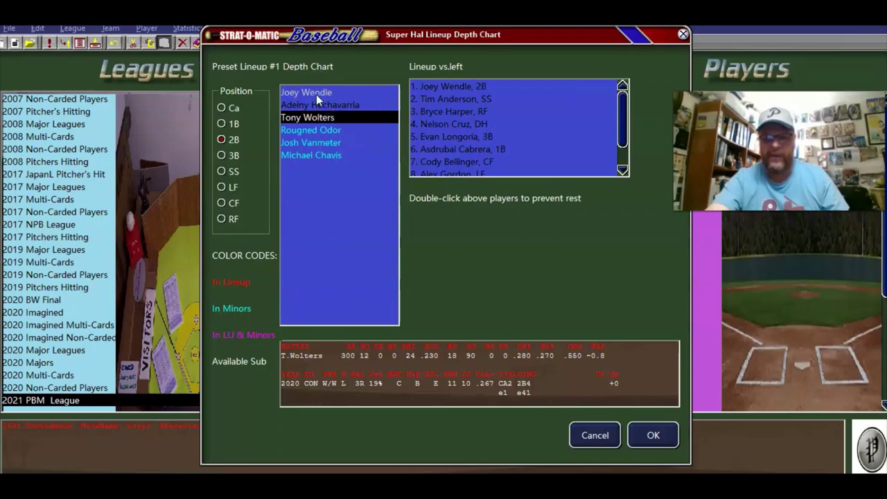
pyautogui.click(314, 111)
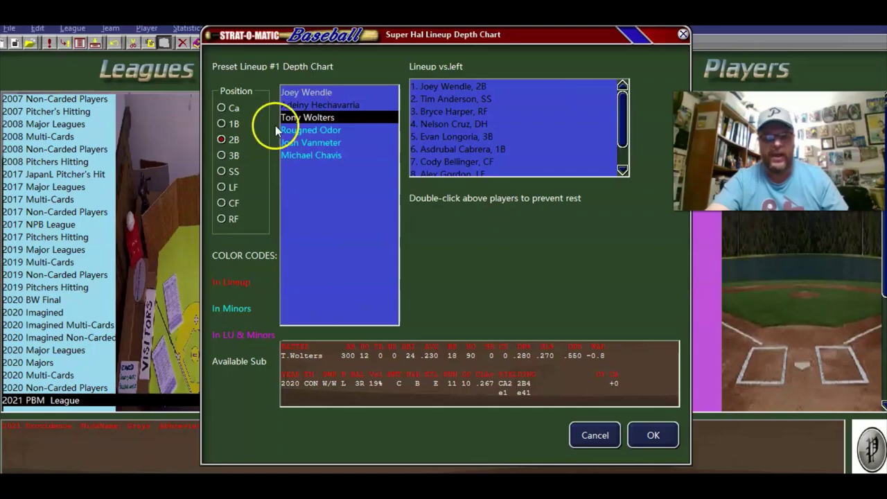
# Move Hechavarria ahead of Wendle in the shortstop depth chart and save the changes
pyautogui.click(222, 171)
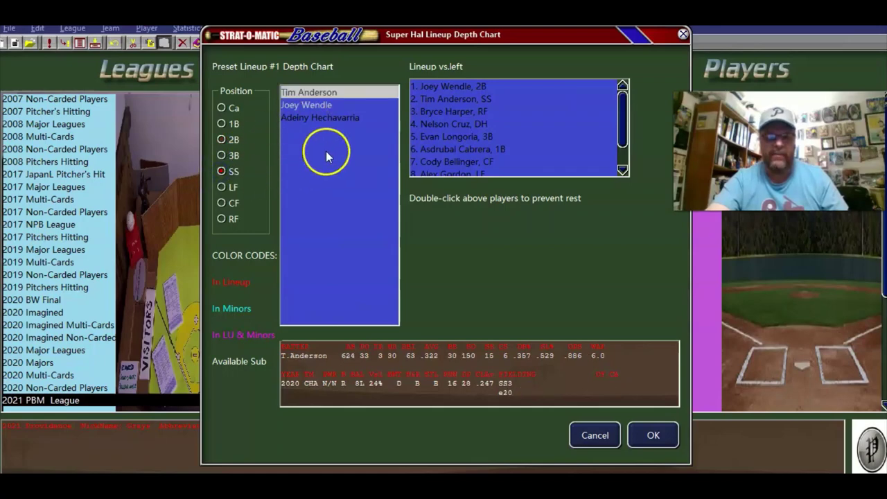
pyautogui.click(323, 108)
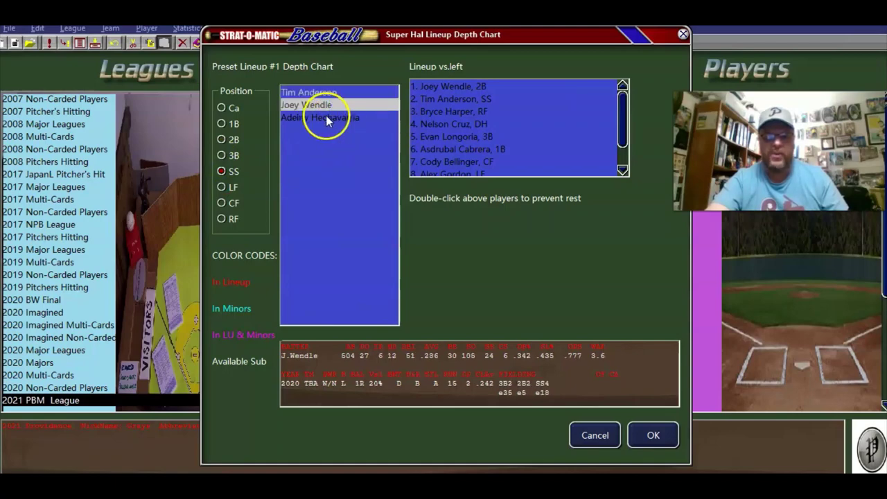
pyautogui.click(317, 94)
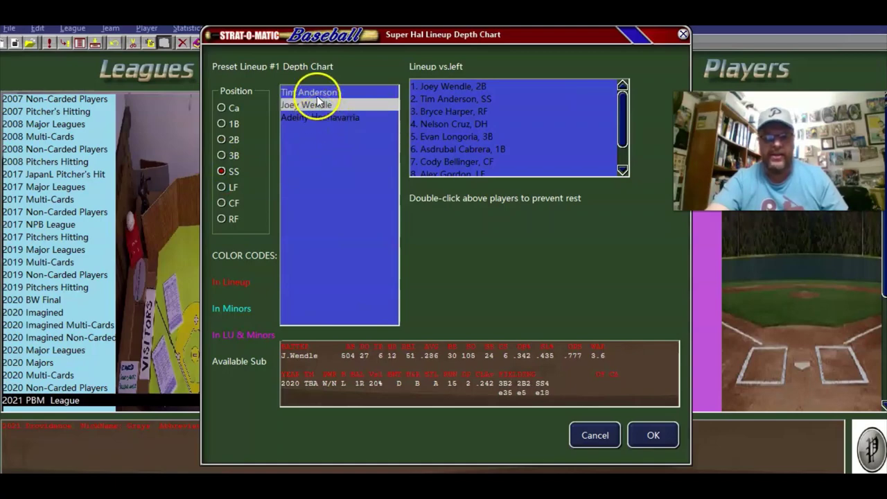
pyautogui.click(328, 106)
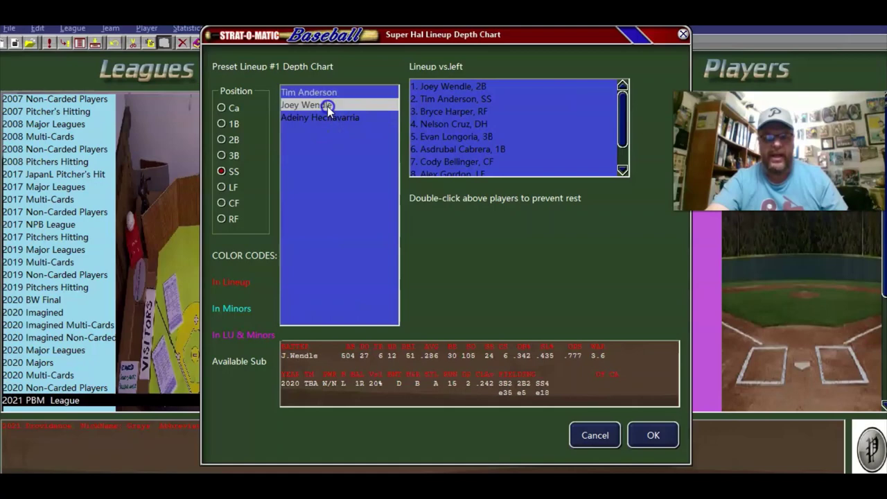
pyautogui.click(330, 119)
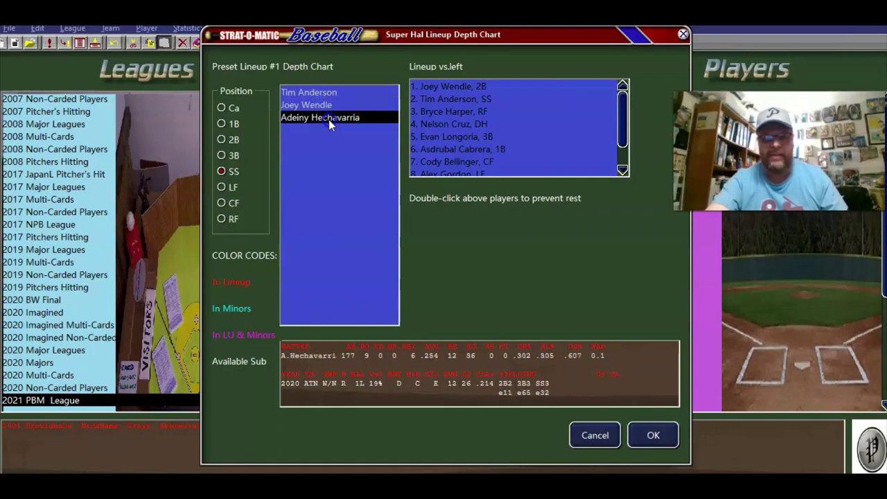
pyautogui.moveTo(329, 119); pyautogui.dragTo(333, 104)
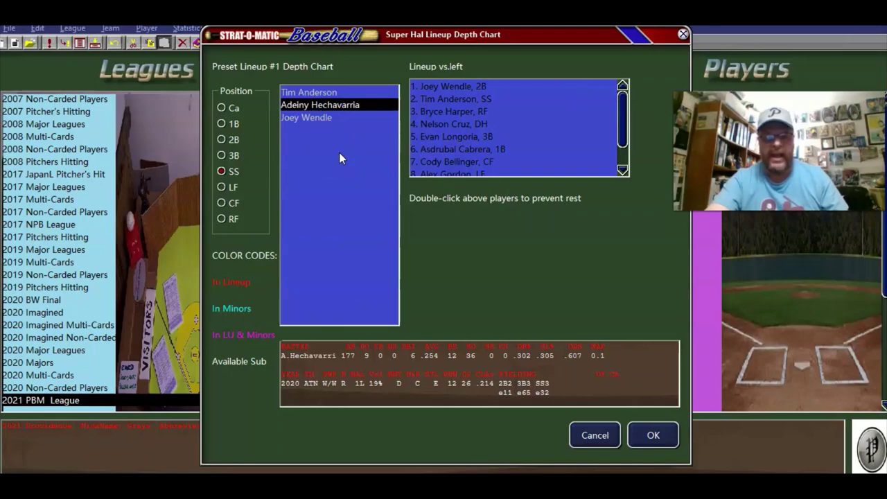
pyautogui.click(651, 435)
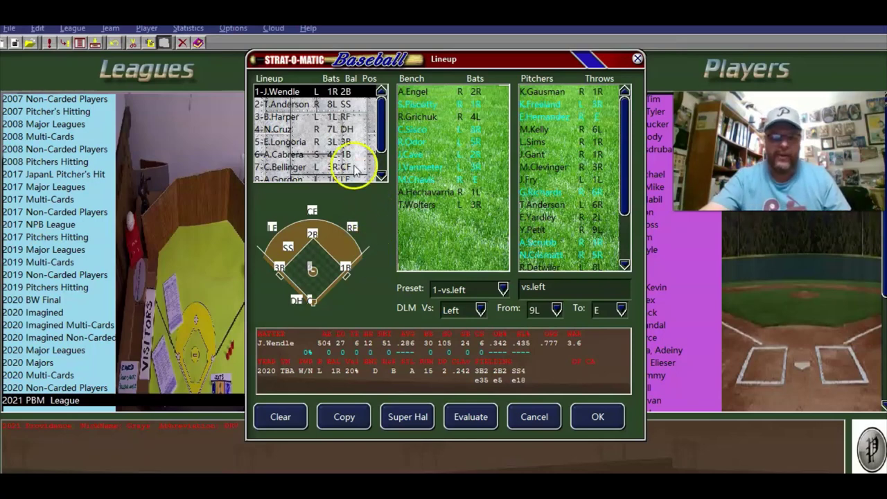
# Scroll to the bottom of the batting order, then close the Lineup window
pyautogui.click(380, 176)
pyautogui.click(380, 176)
pyautogui.click(455, 216)
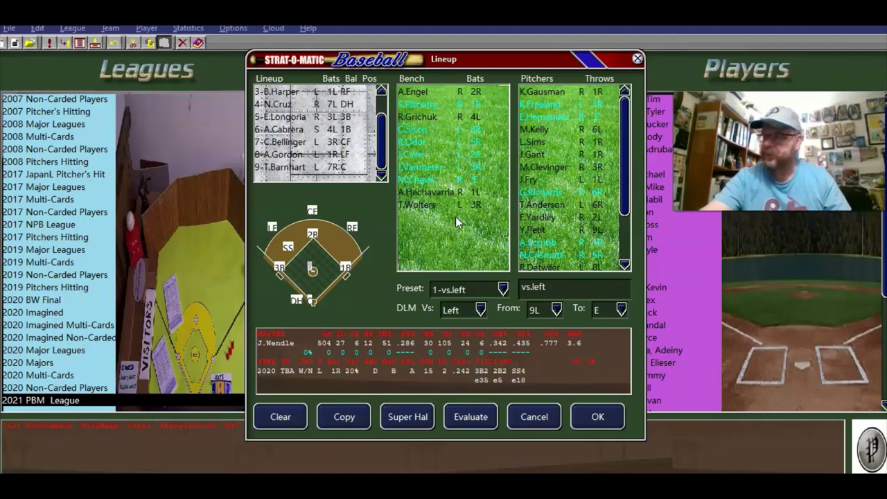
pyautogui.click(637, 59)
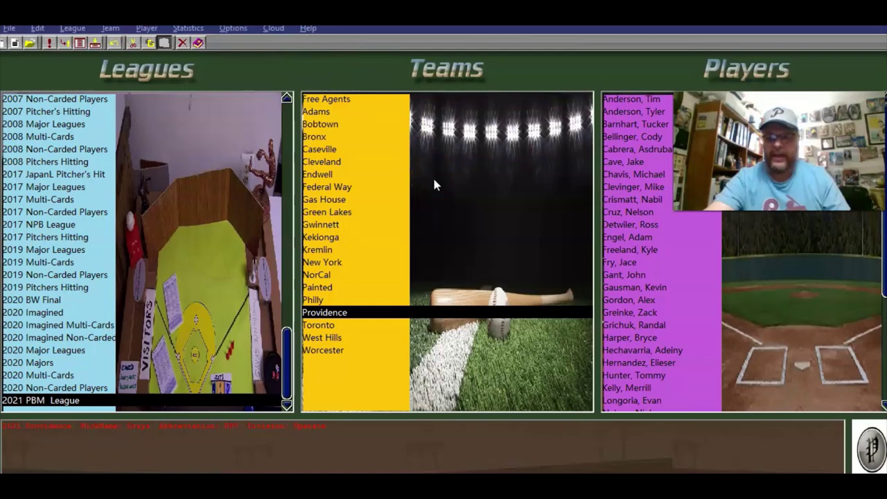
# Open Options > Miscellaneous for report colour, font and backup settings
pyautogui.click(237, 30)
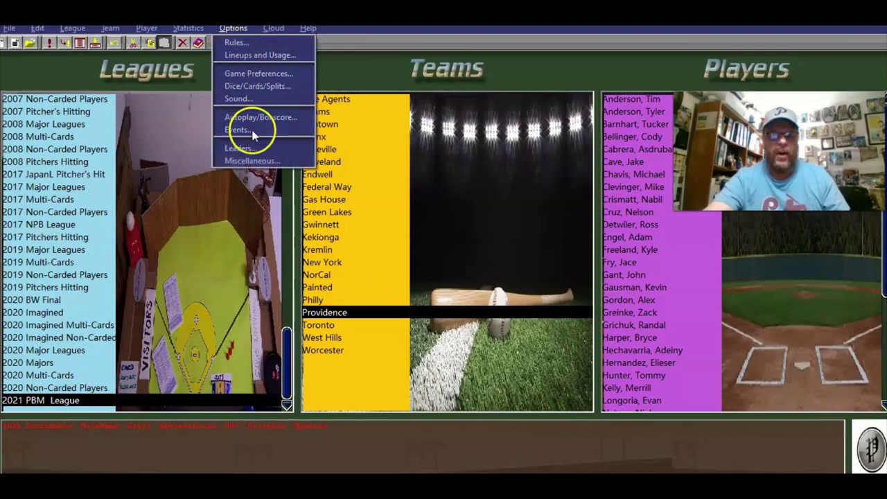
pyautogui.click(255, 161)
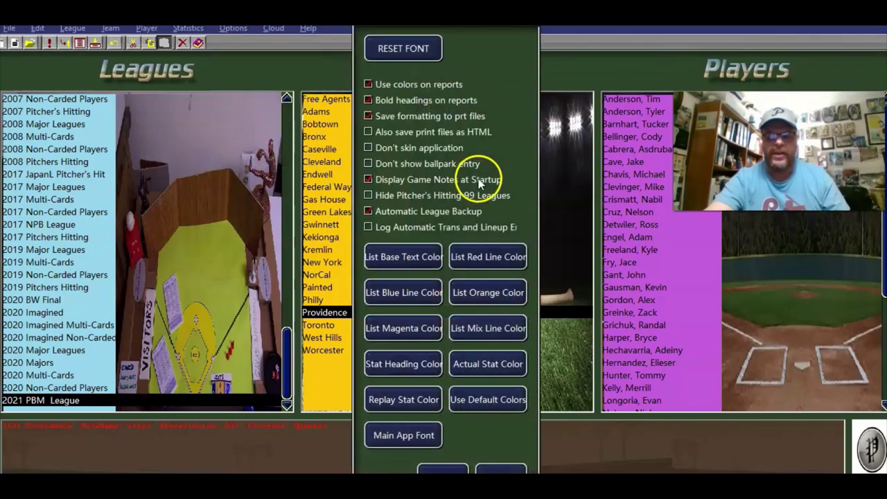